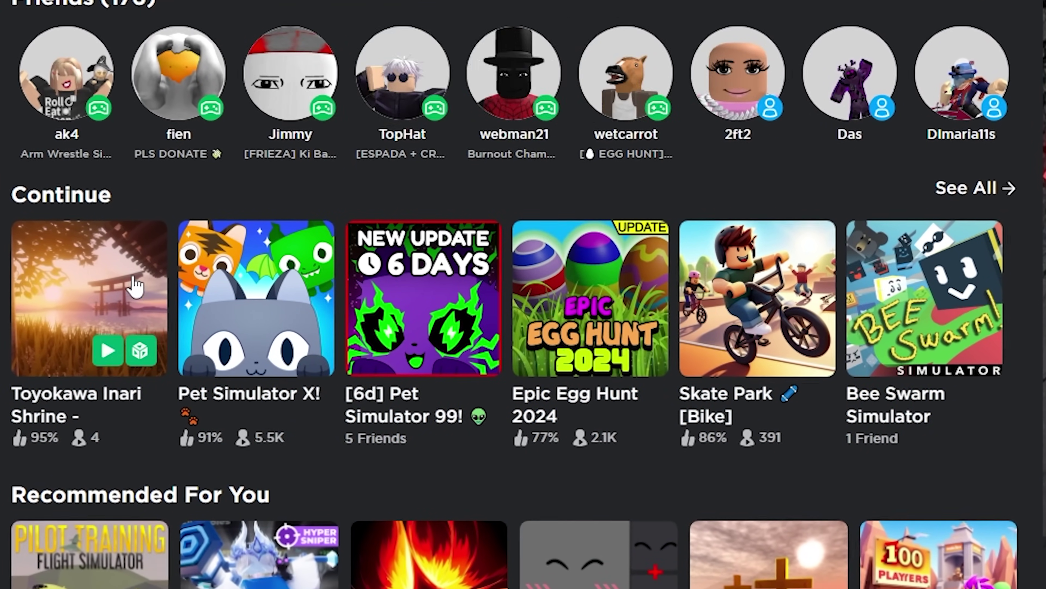
Launch the Toyokawa Inari Shrine game and set the in-game Graphics Quality slider to minimum
click(142, 293)
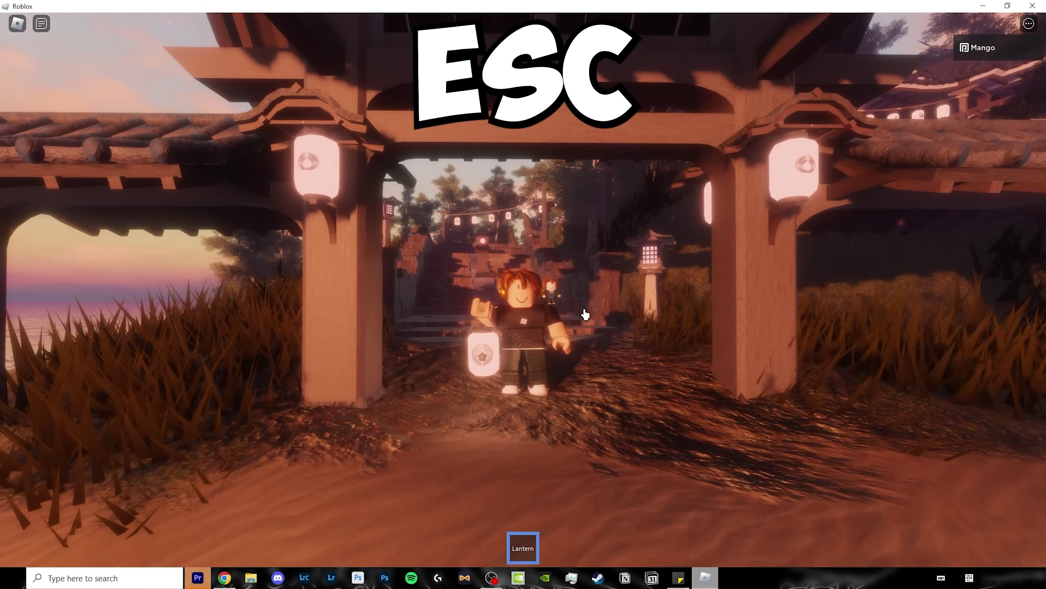
key(Escape)
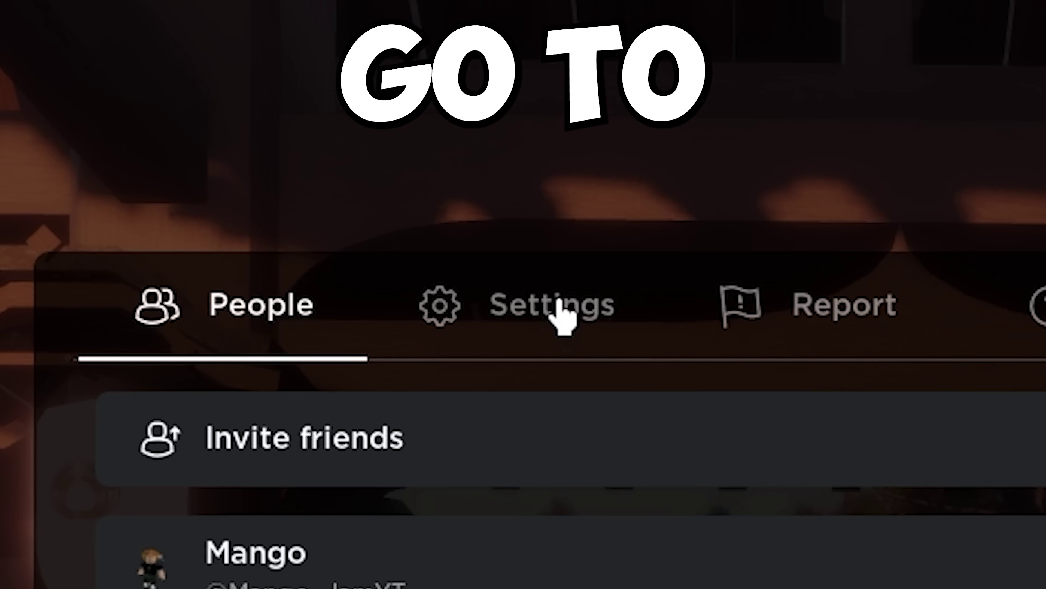
click(451, 107)
scroll(467, 293, down, 5)
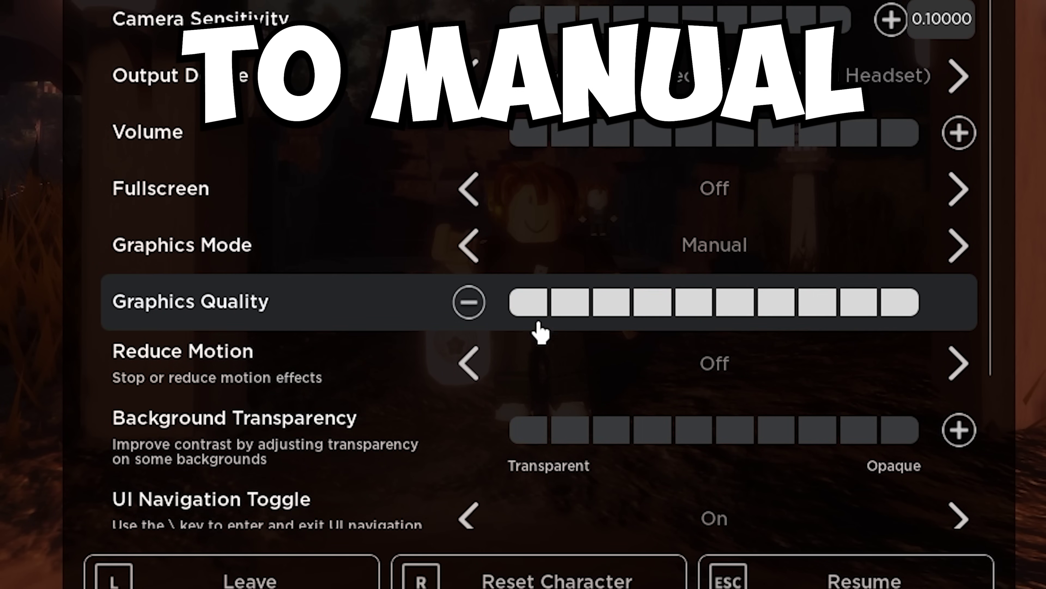
click(522, 305)
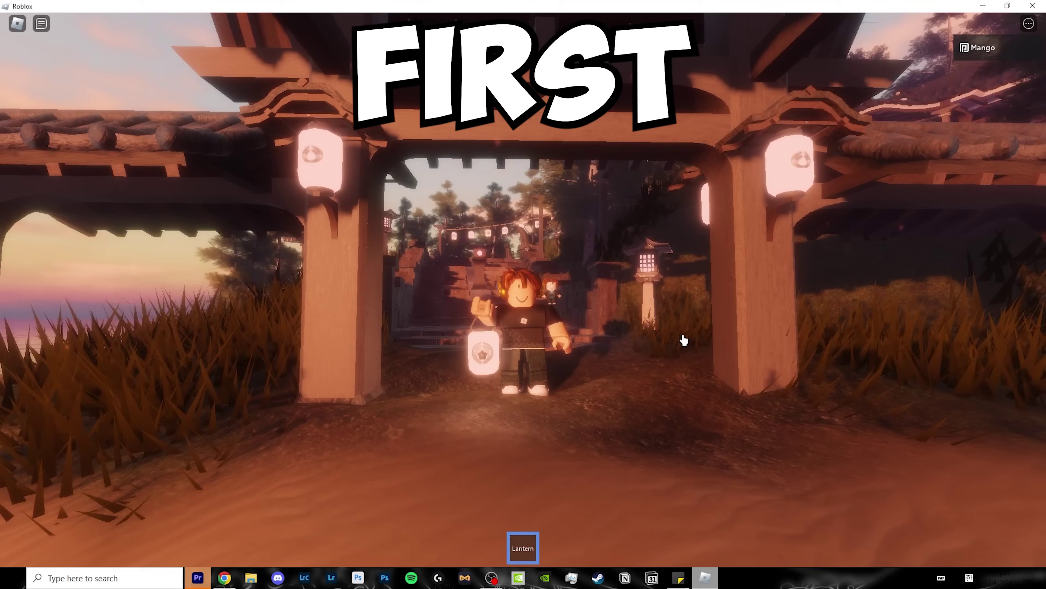
Open the C:\Windows\Temp folder by running 'temp' from the Run dialog
key(super+q)
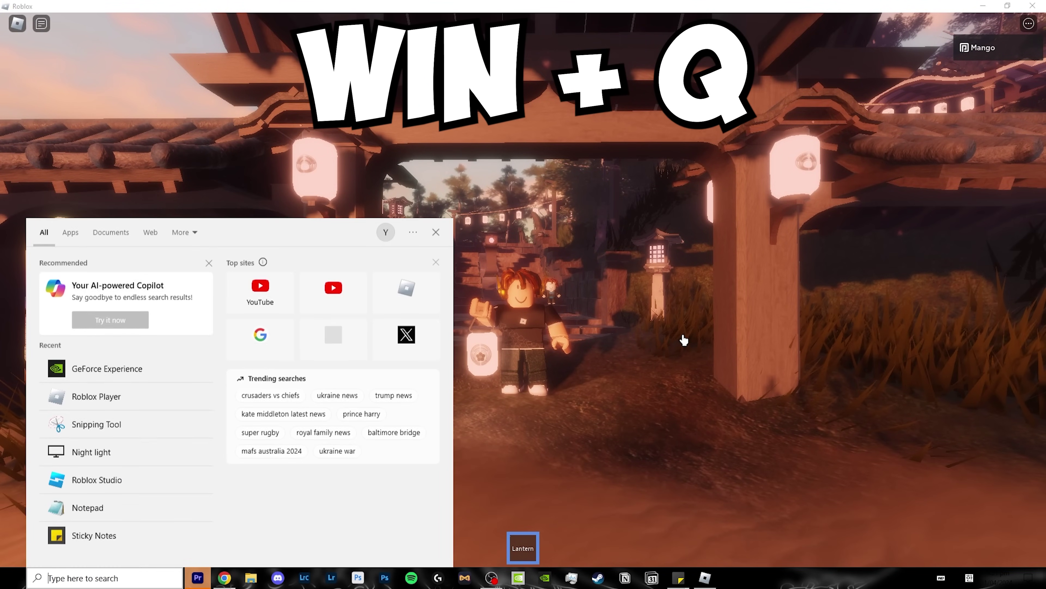
text(run)
key(Escape)
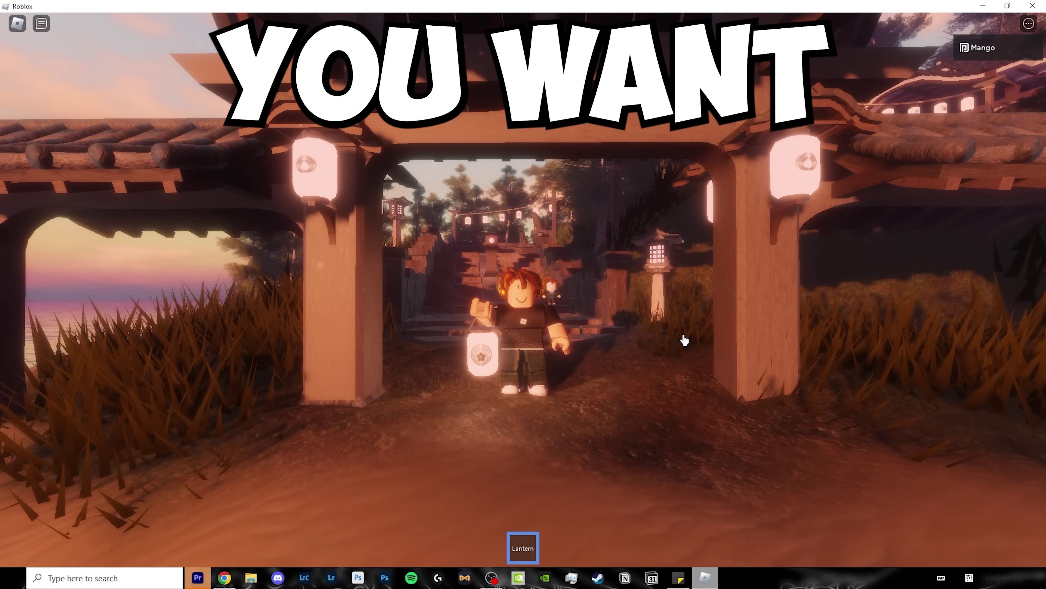
key(super+r)
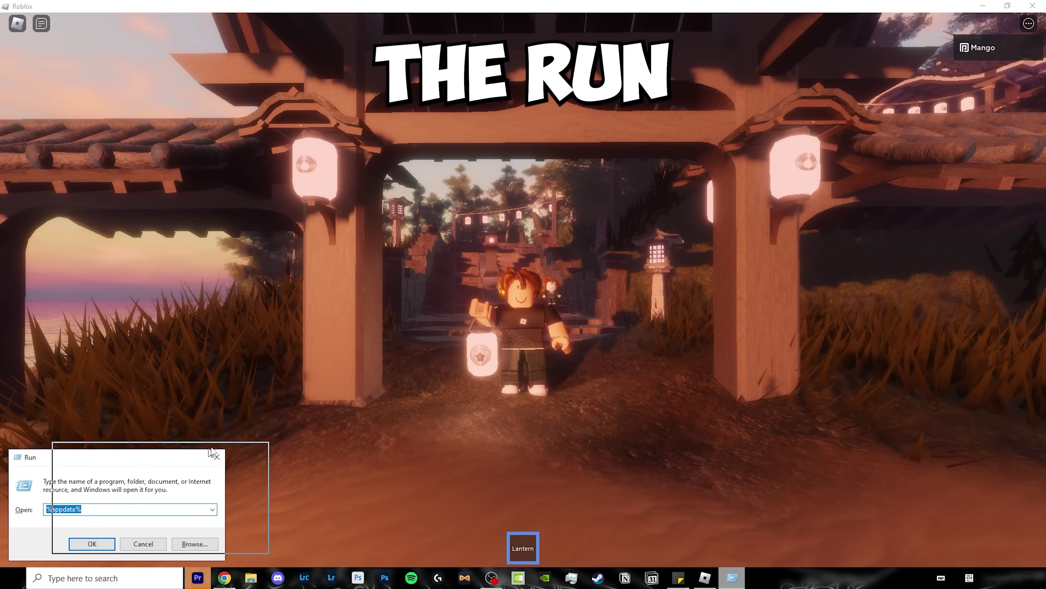
drag(211, 451, 603, 234)
key(BackSpace)
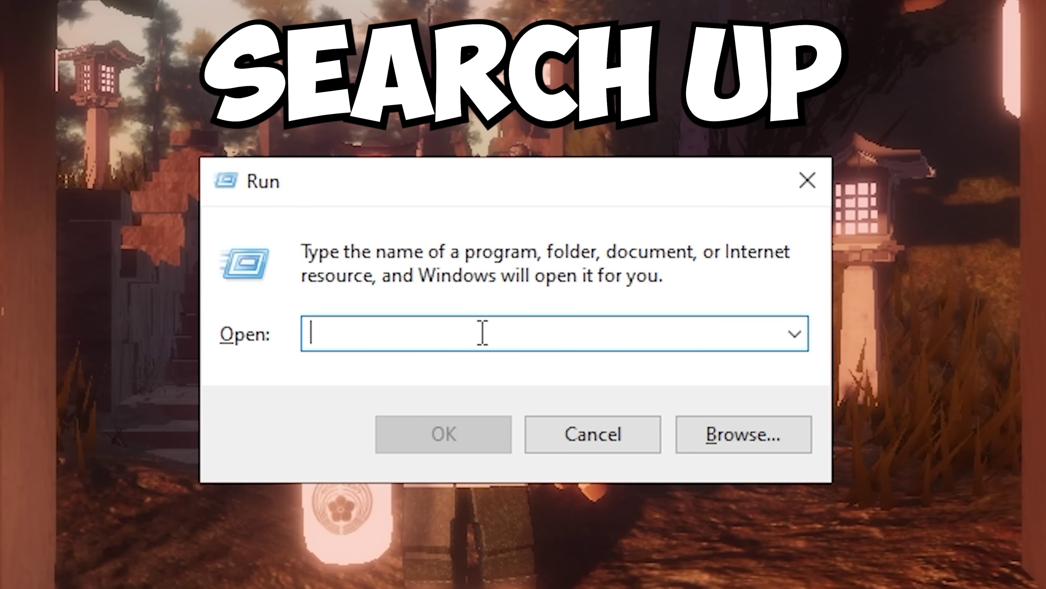
text(temp)
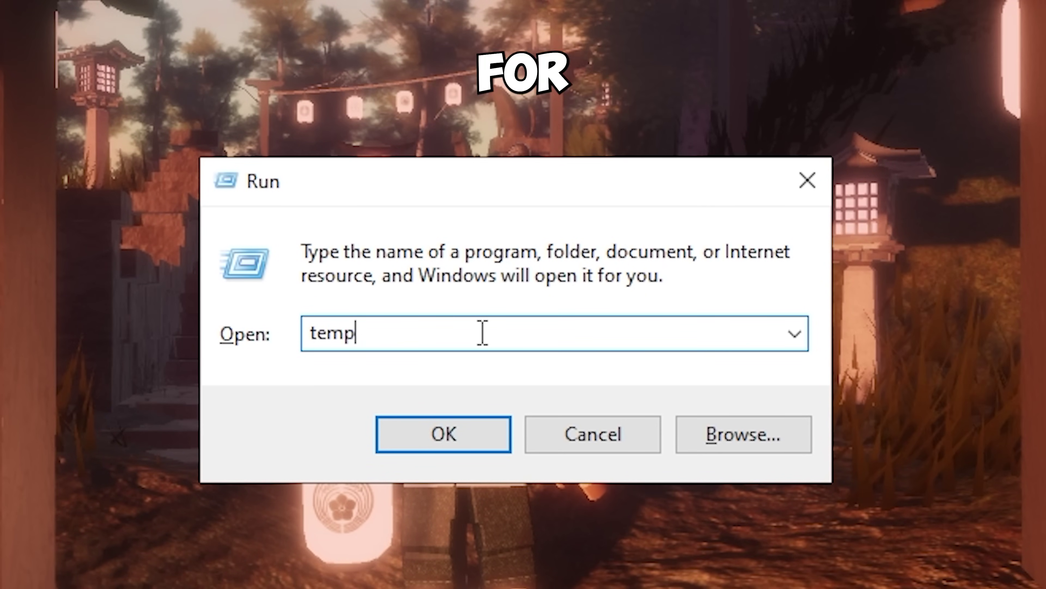
key(Return)
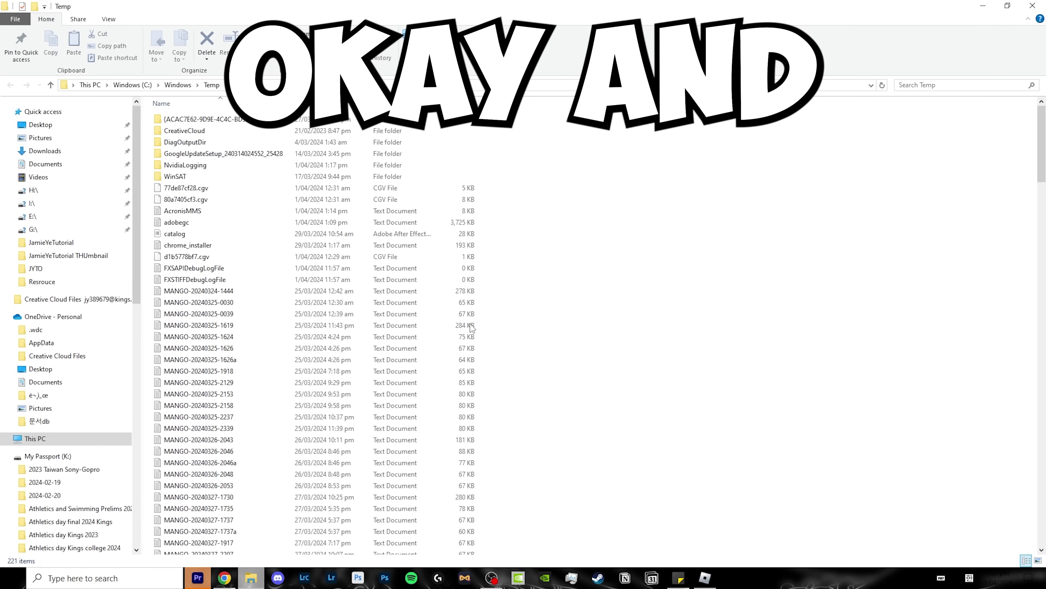
Select all 221 items in the Windows Temp folder, starting from the adobegc file
scroll(314, 195, down, 6)
scroll(417, 266, up, 6)
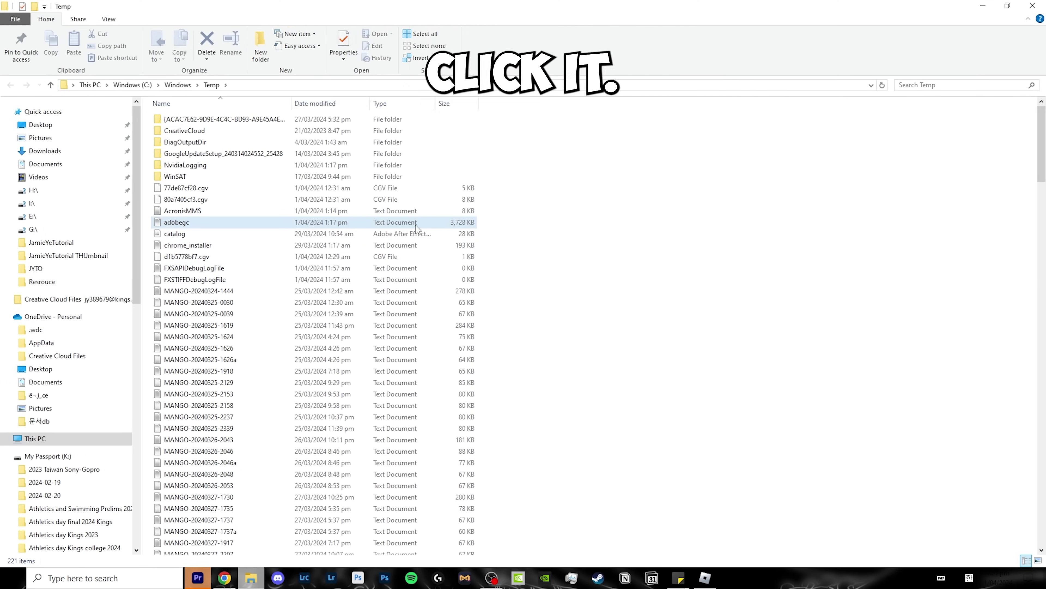
click(401, 224)
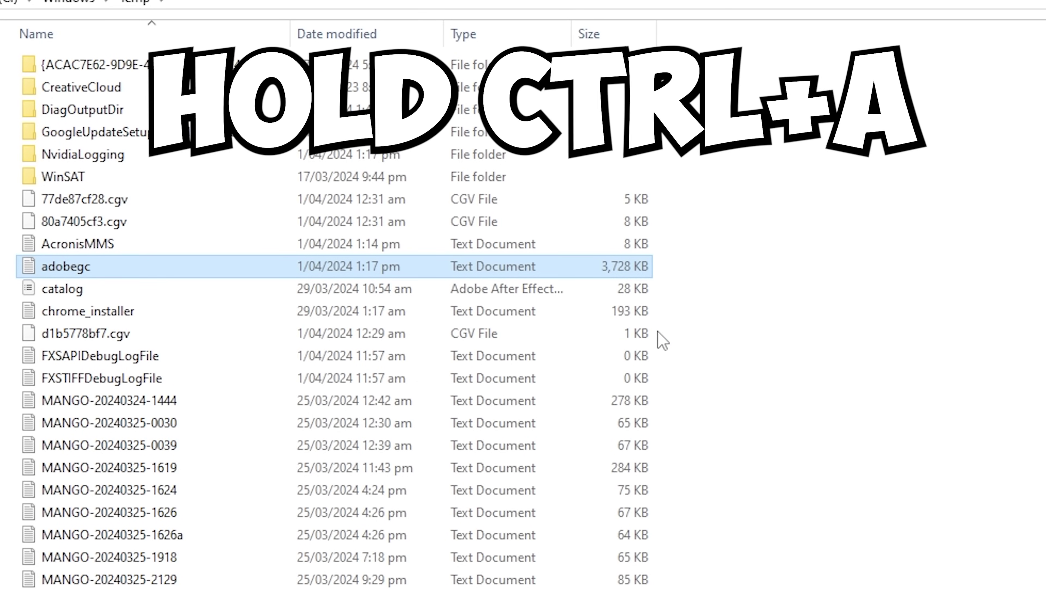
key(ctrl+a)
scroll(603, 390, down, 20)
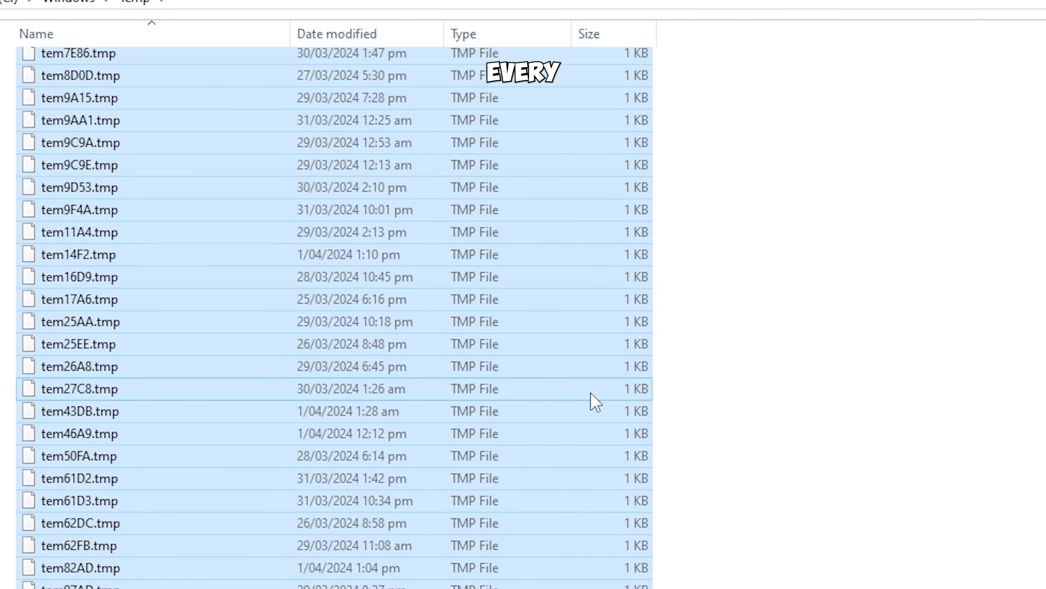
scroll(504, 488, up, 20)
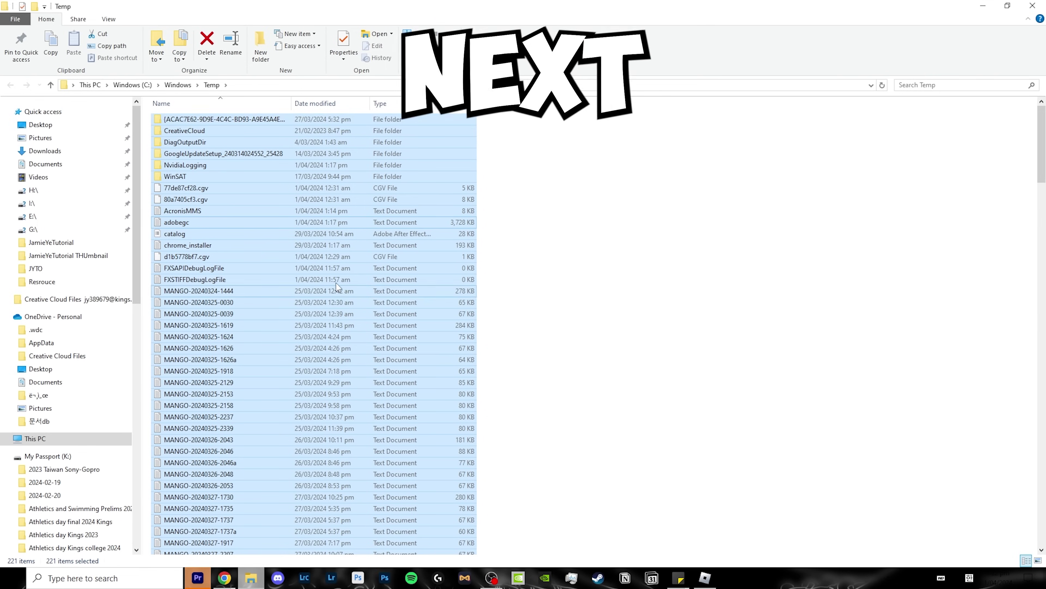
Delete all selected Temp items with administrator permission, skipping files still in use
right_click(424, 152)
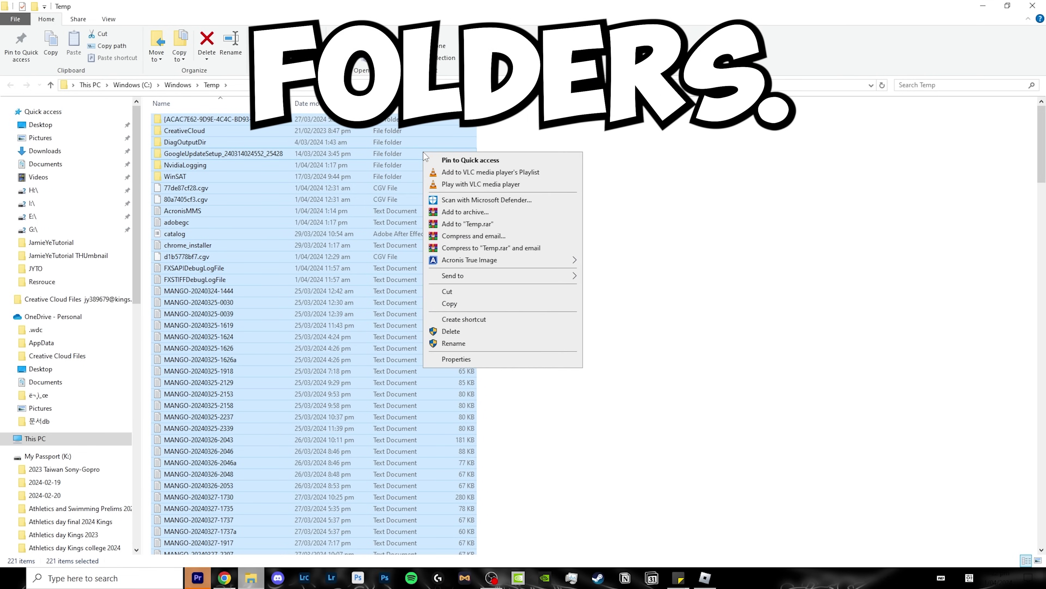
click(354, 309)
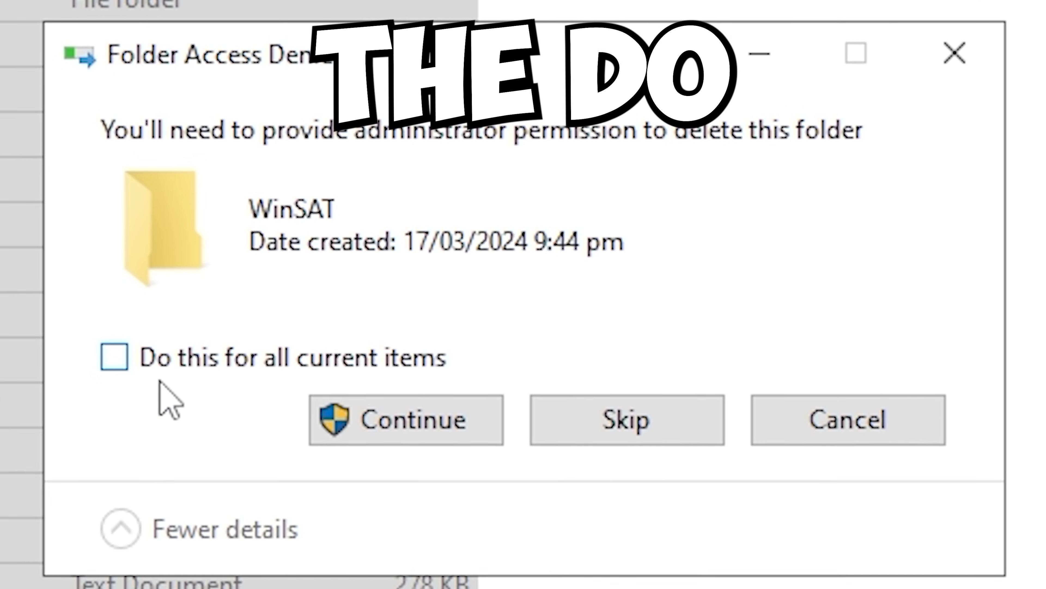
click(162, 365)
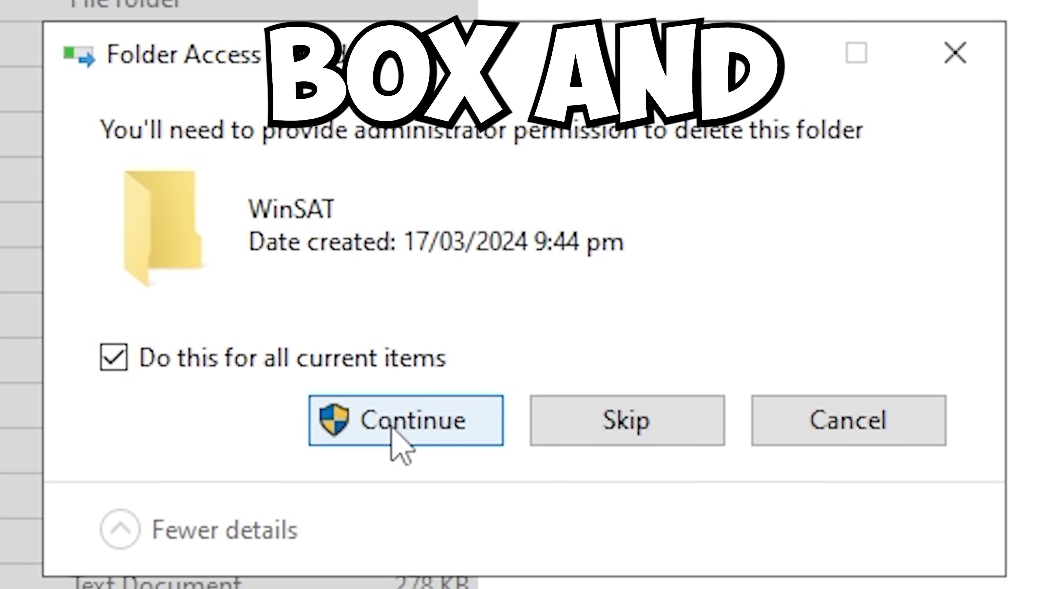
click(398, 429)
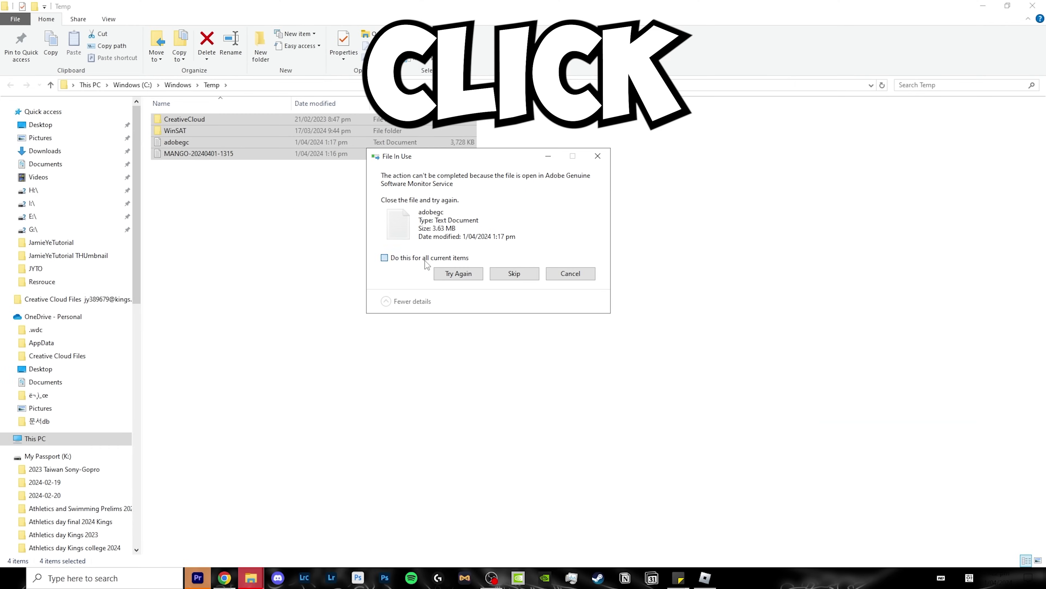
click(515, 274)
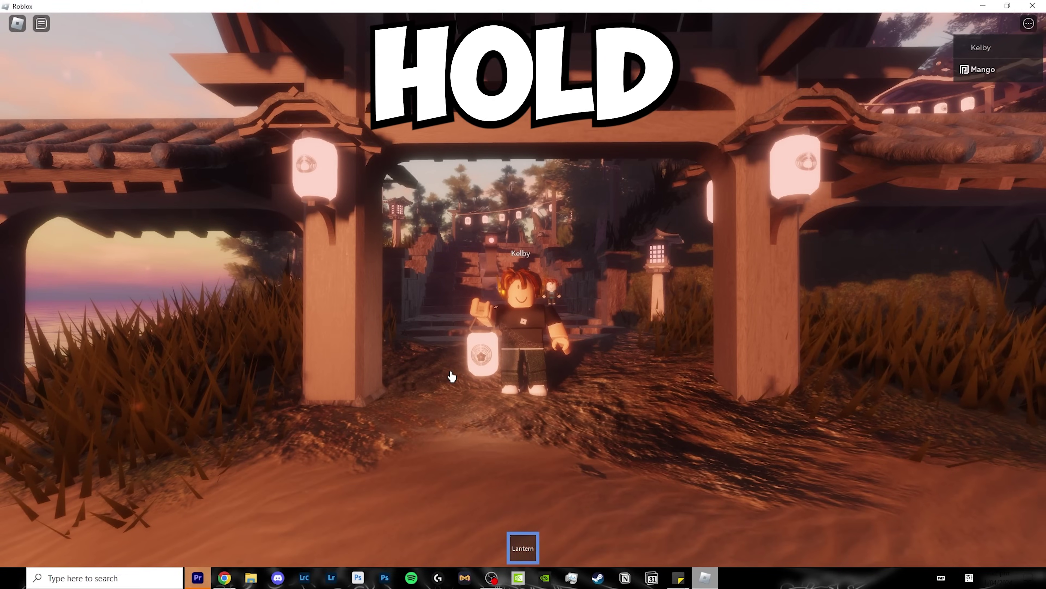
Open the user's %temp% folder via Run and select all 562 items
key(super+r)
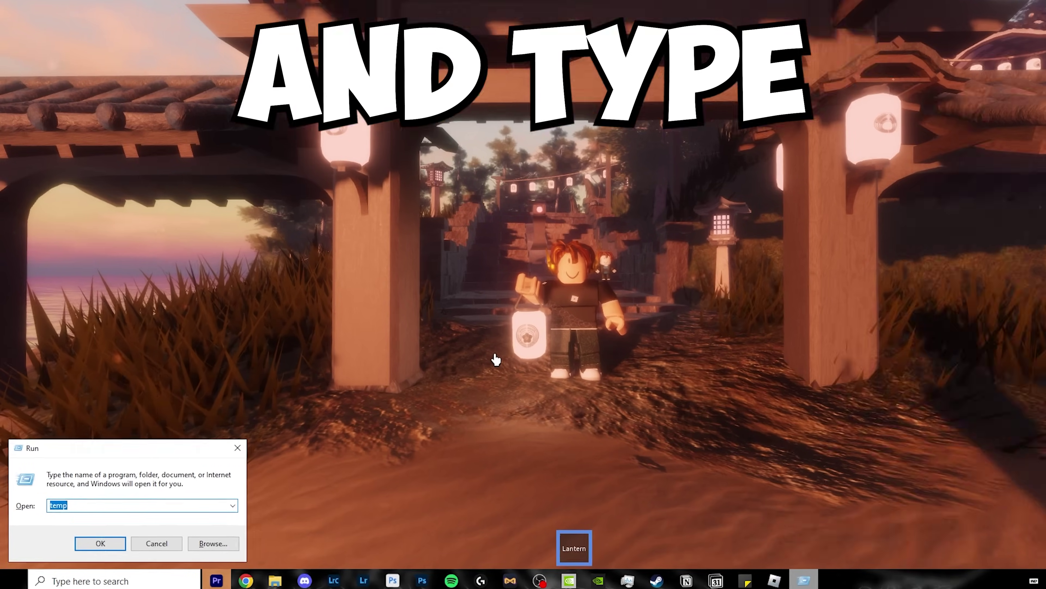
text(%)
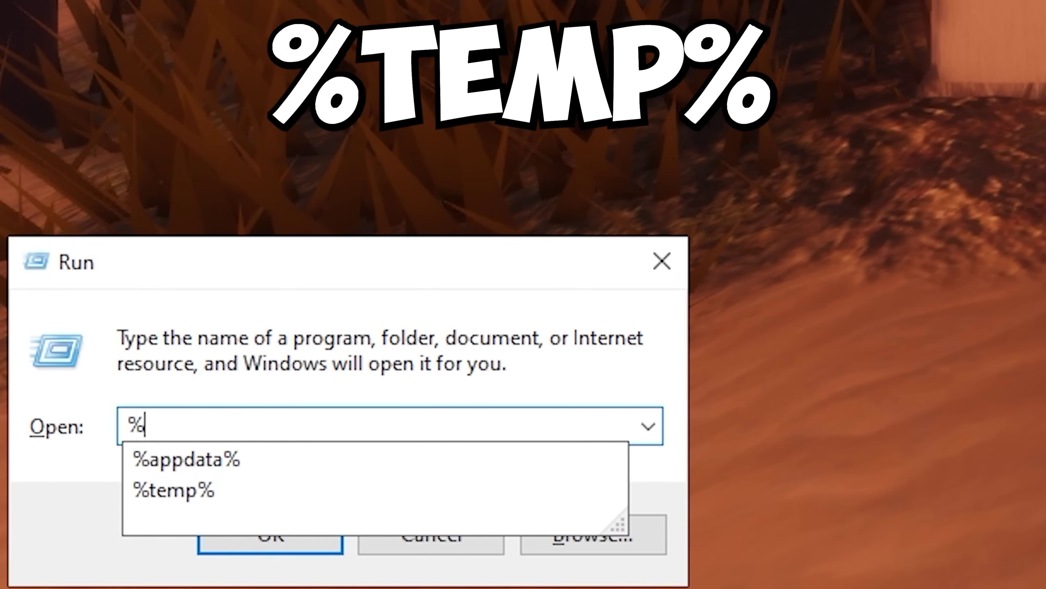
text(temp%)
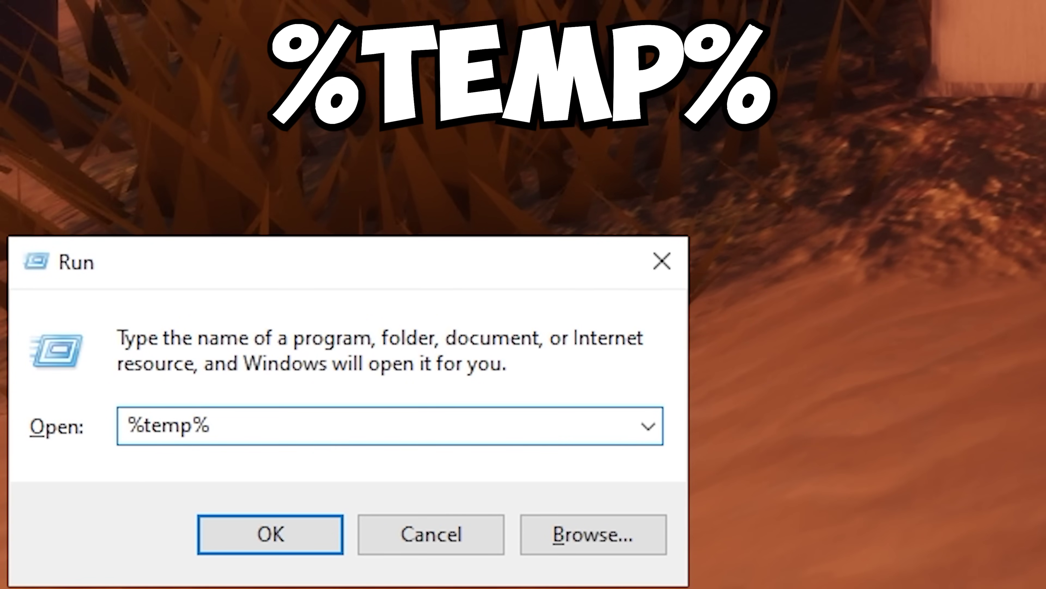
key(Return)
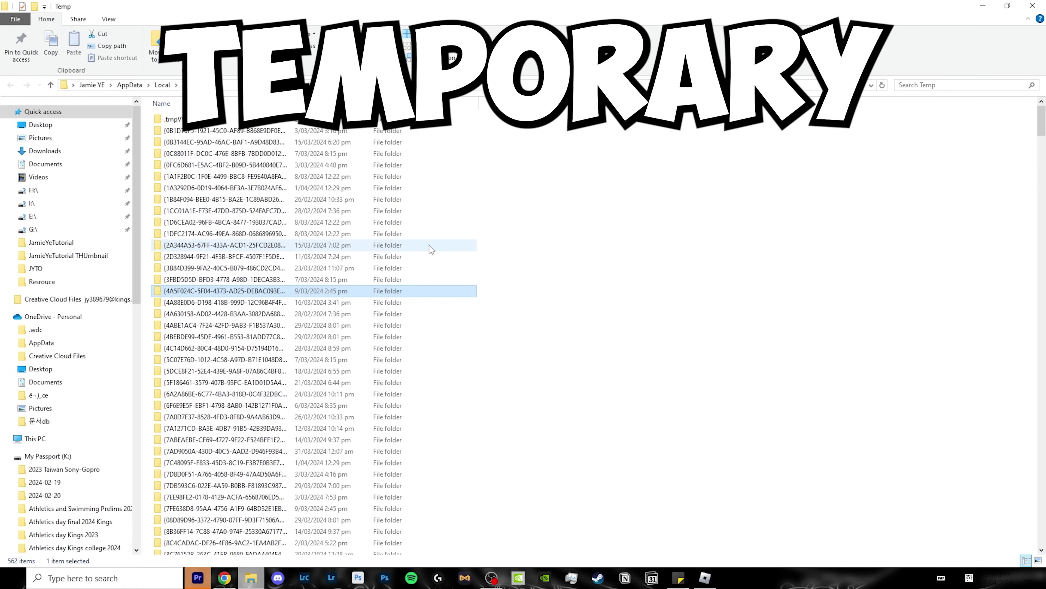
click(420, 247)
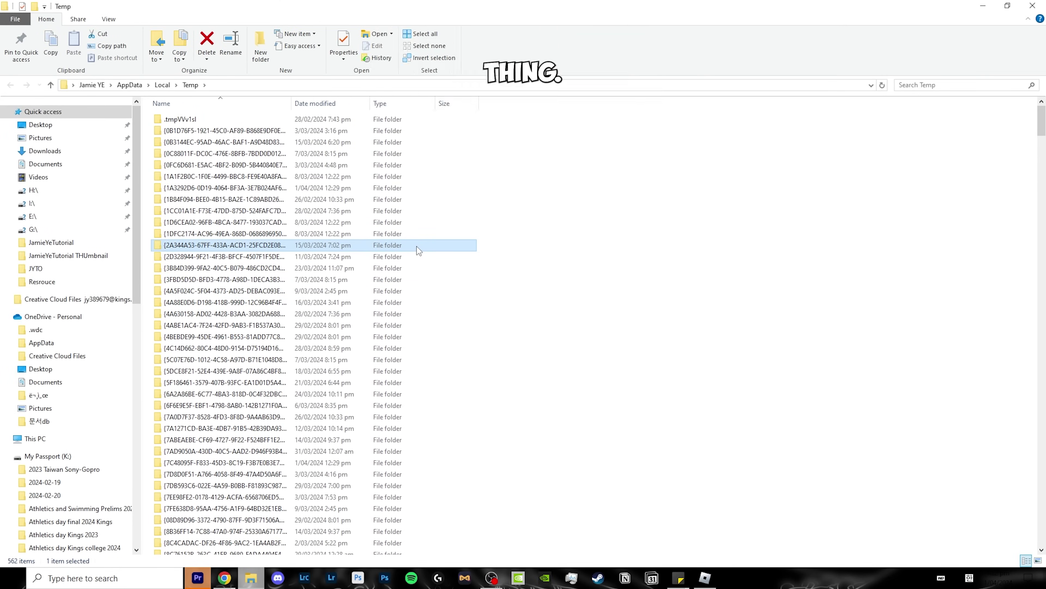
key(ctrl+a)
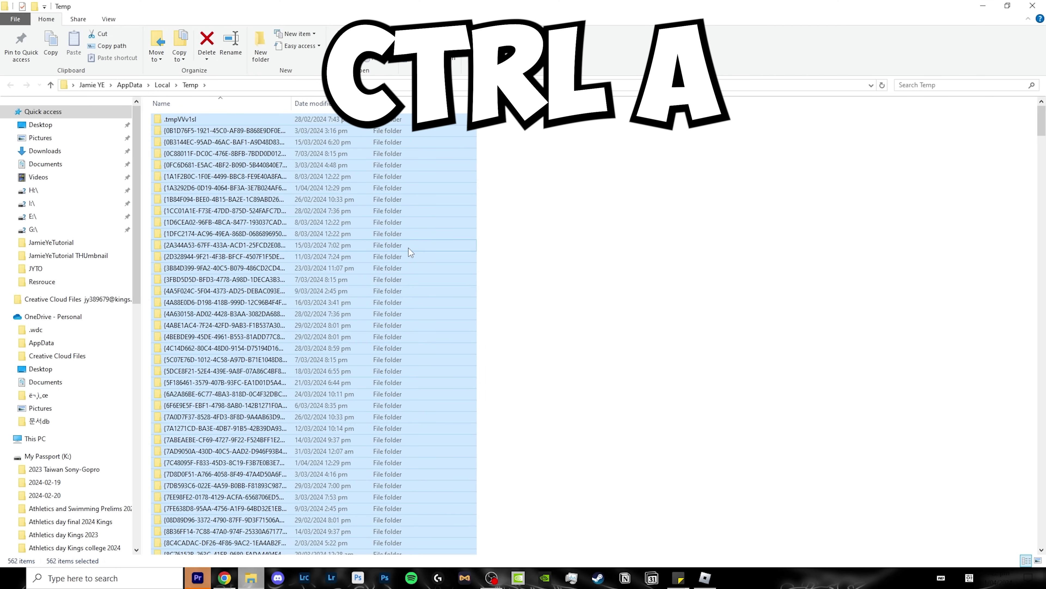
Delete the selected temp files and empty the Recycle Bin
right_click(410, 248)
click(458, 443)
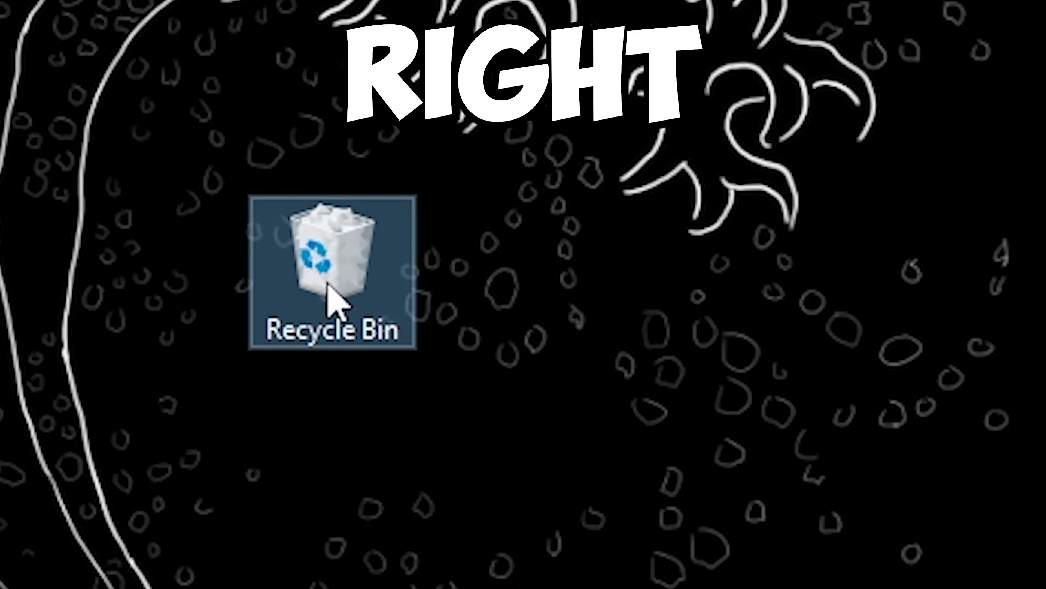
right_click(327, 284)
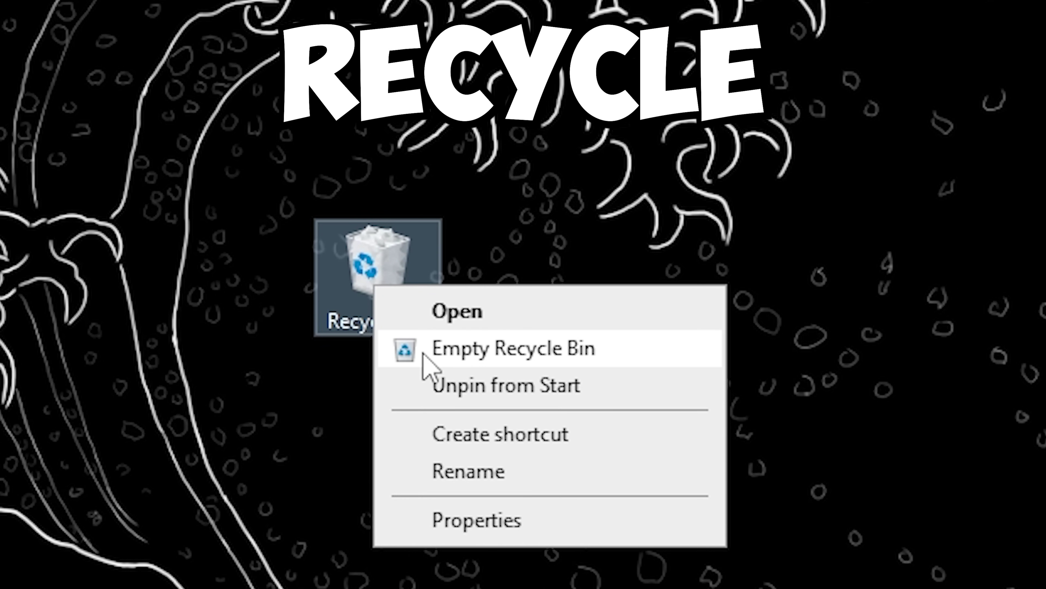
click(425, 354)
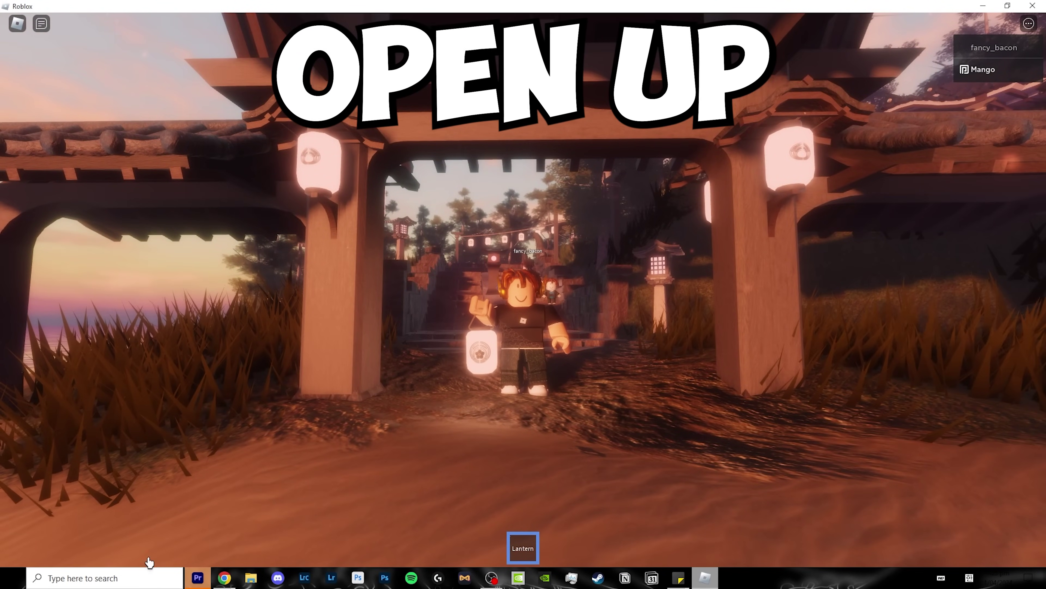
Open Background apps settings via a 'background' search and set every app to Off
click(150, 574)
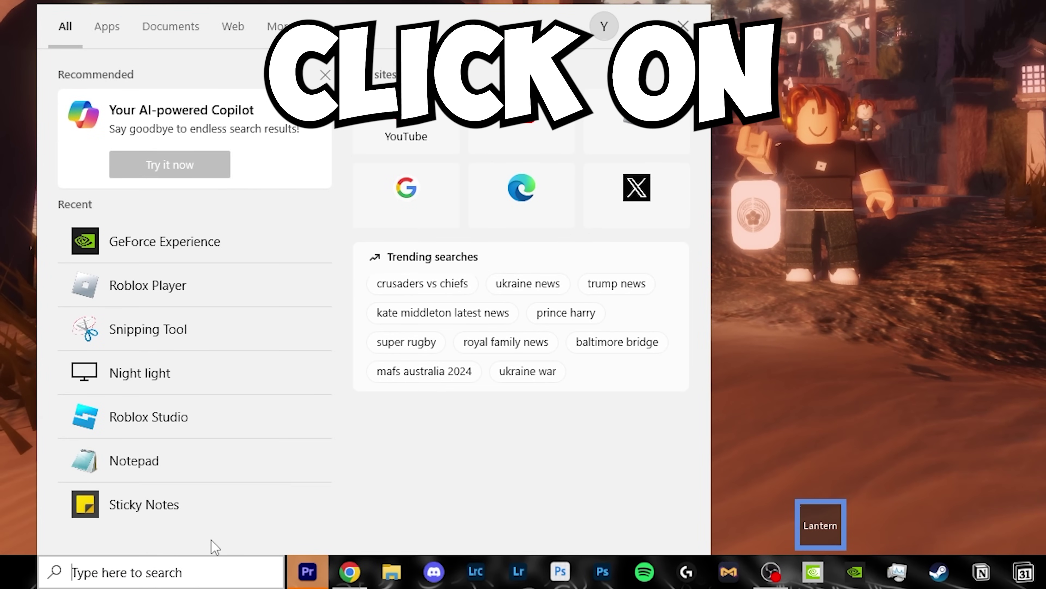
text(background)
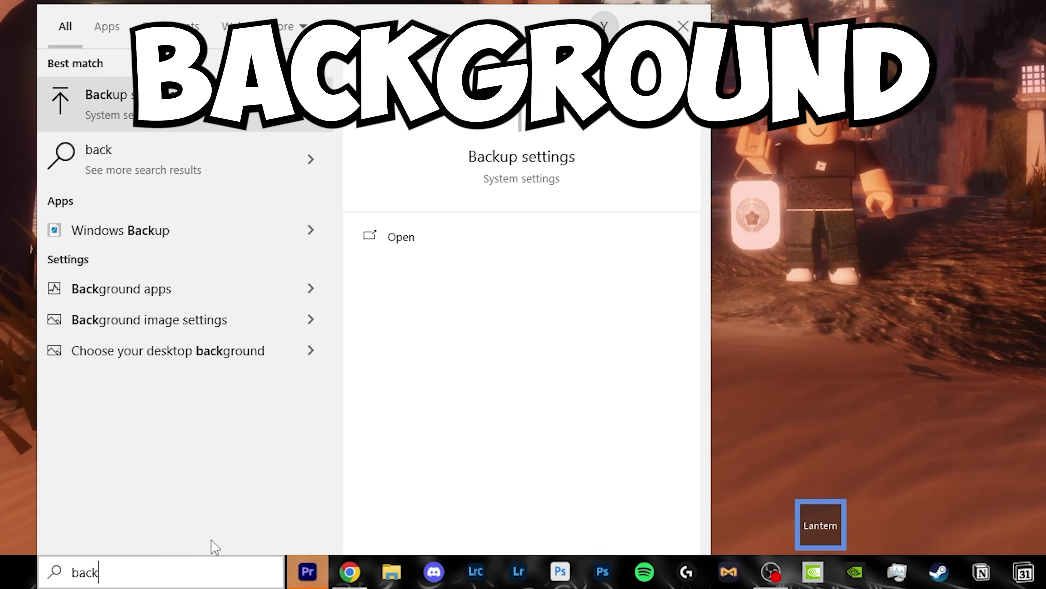
key(Return)
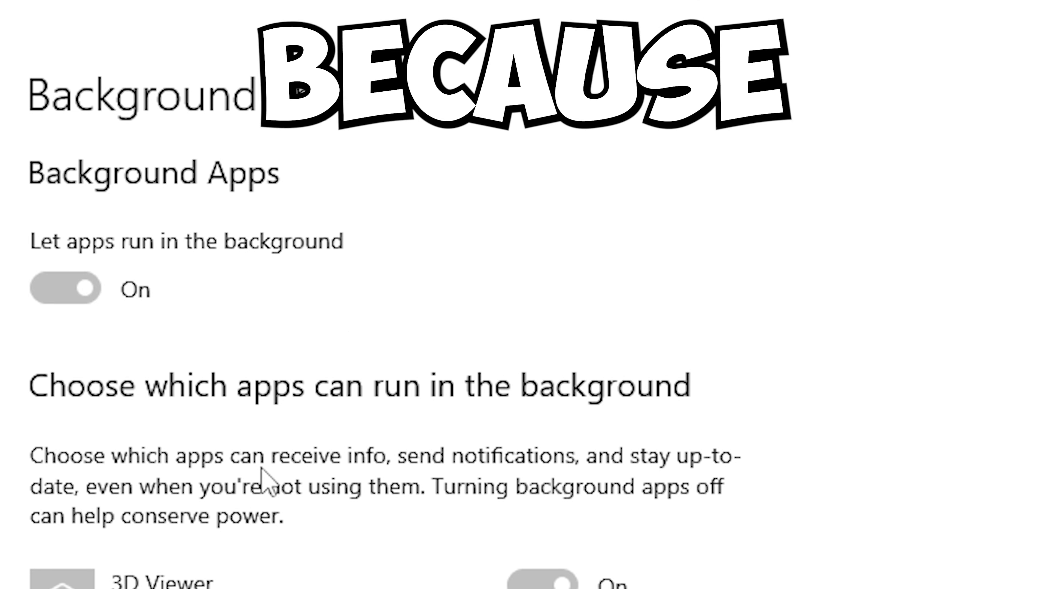
scroll(264, 478, down, 20)
scroll(335, 417, up, 20)
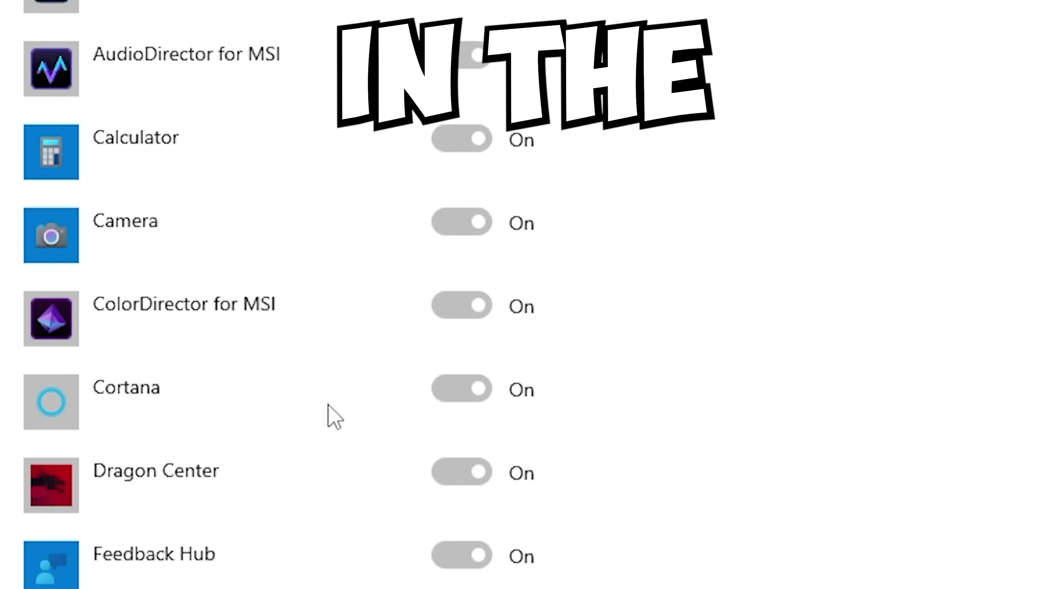
scroll(333, 419, up, 5)
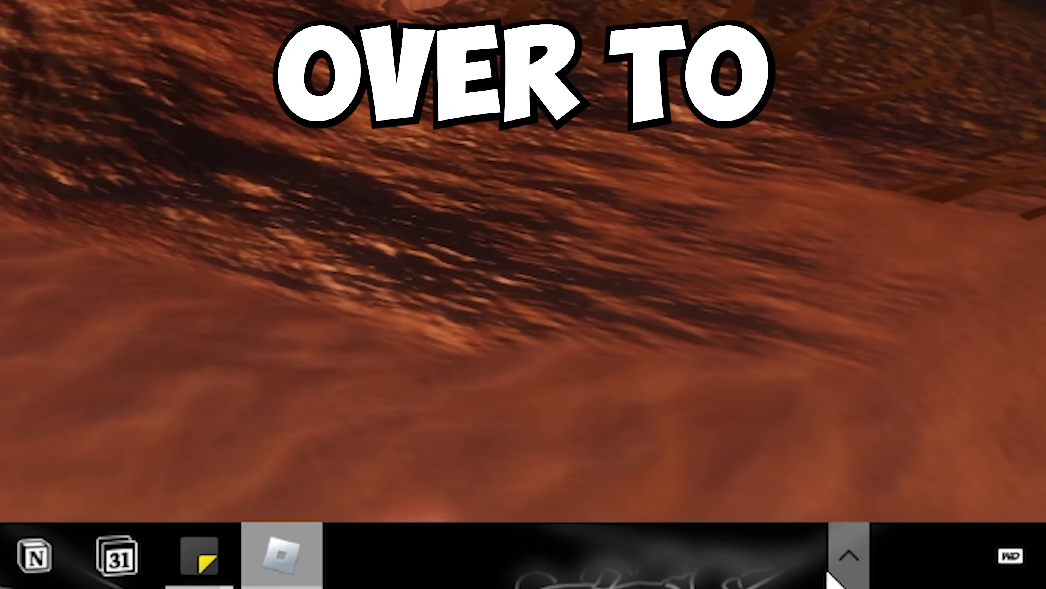
From the hidden tray icons, quit Notion Calendar completely and bring up the next tray app's options
click(851, 562)
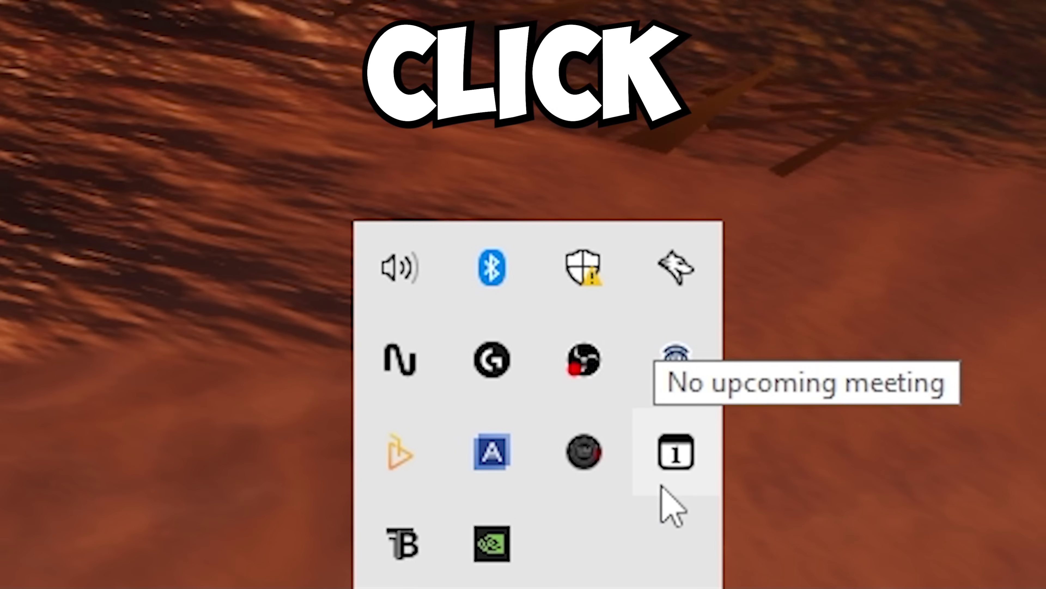
right_click(664, 473)
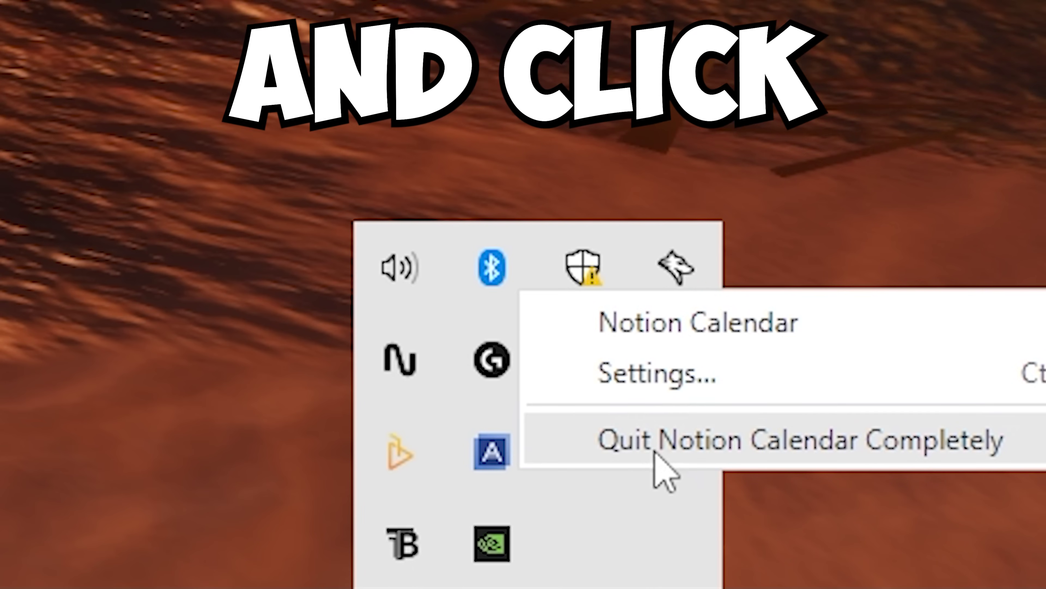
click(618, 457)
right_click(593, 452)
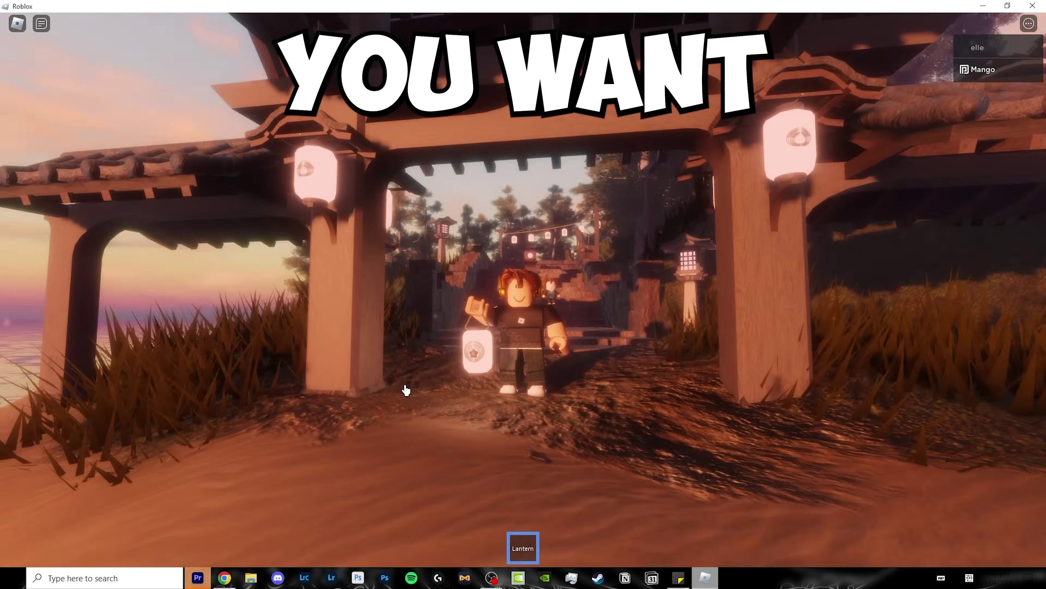
Open Control Panel's Power Options and use the Ultimate Performance power plan
key(super)
text(control)
key(Return)
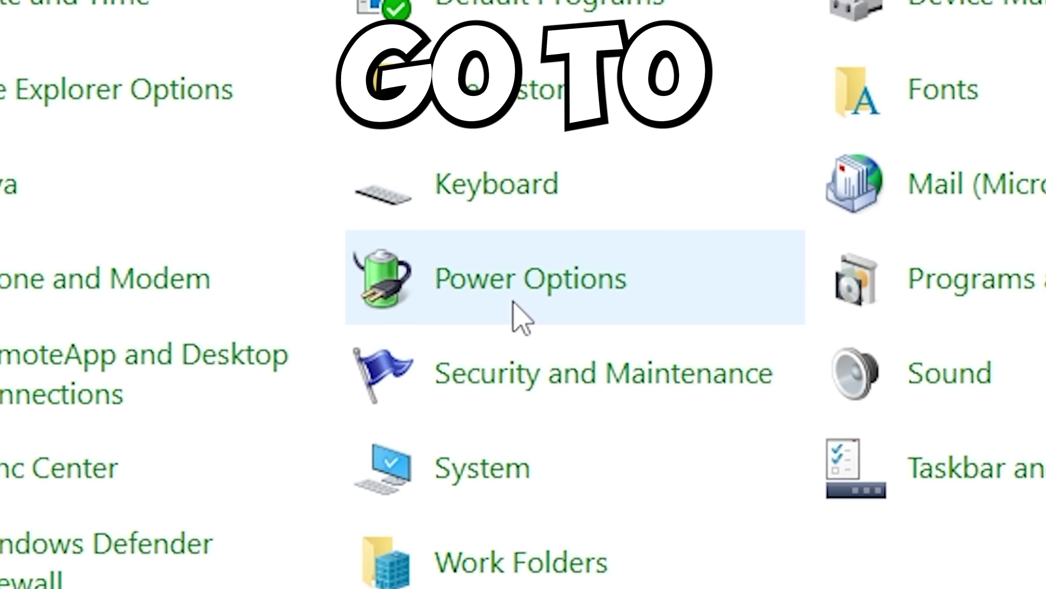
click(530, 289)
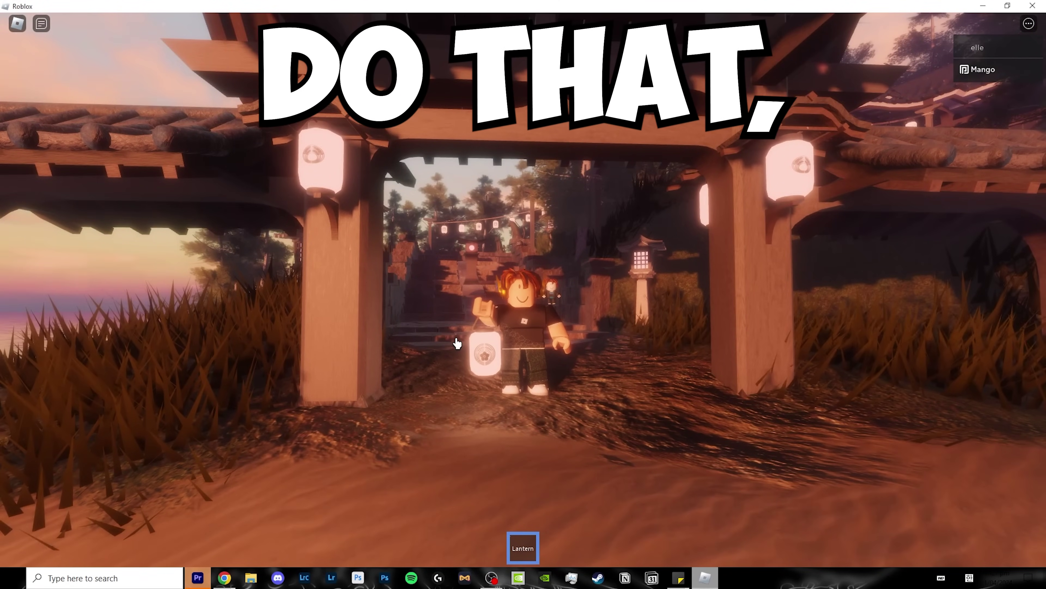
Add the Roblox player installer to the Graphics settings list from Game Mode settings
key(super)
text(game m)
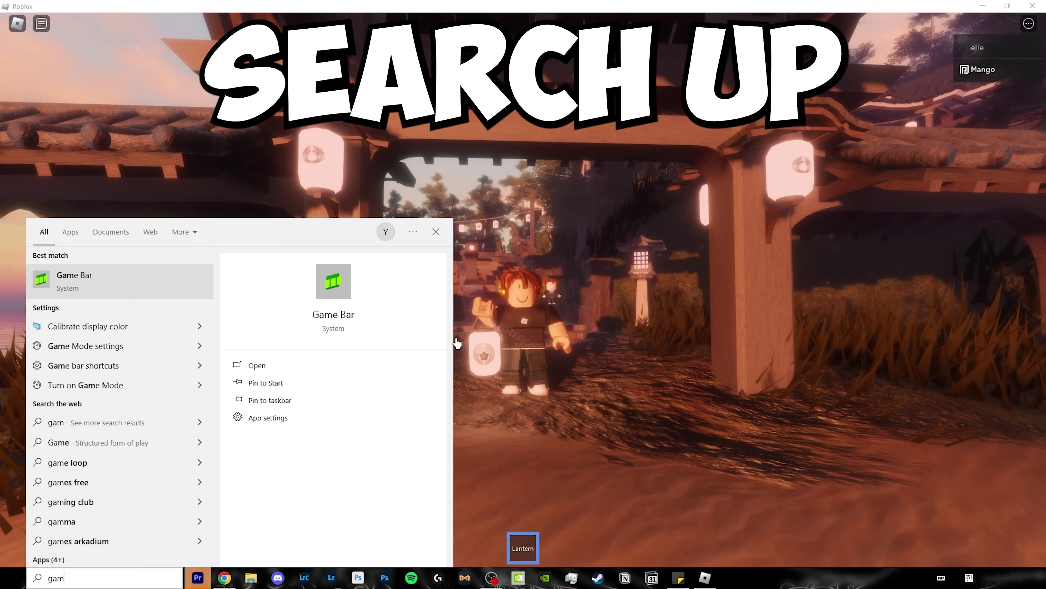
text(ode)
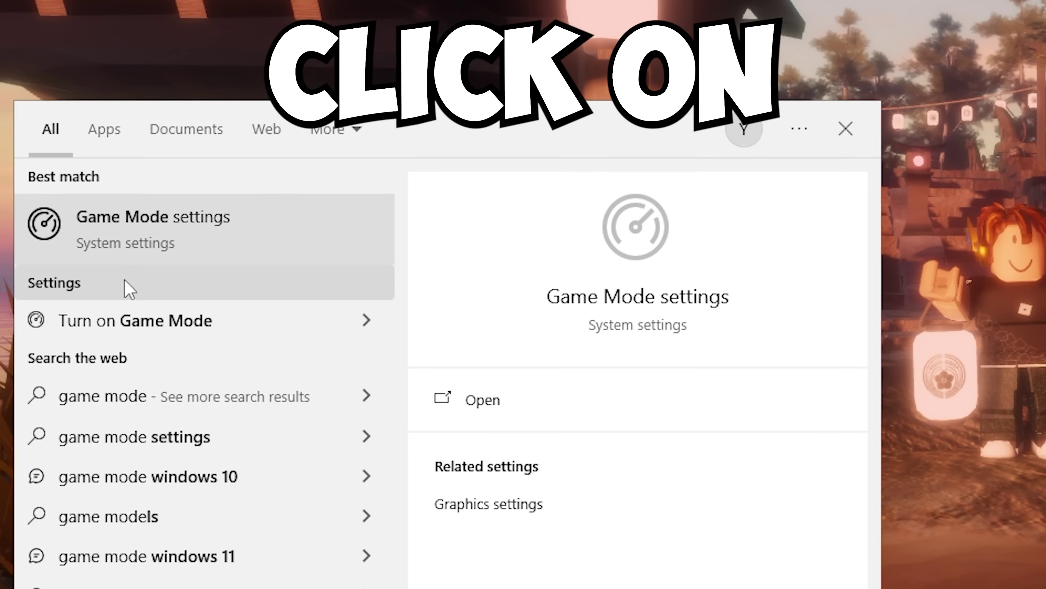
click(115, 287)
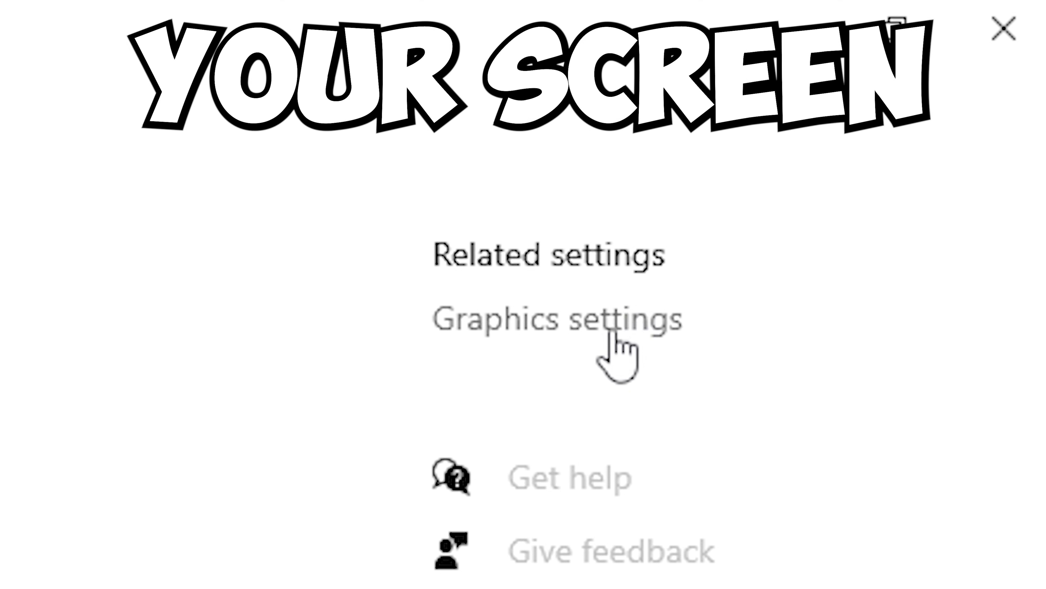
click(571, 322)
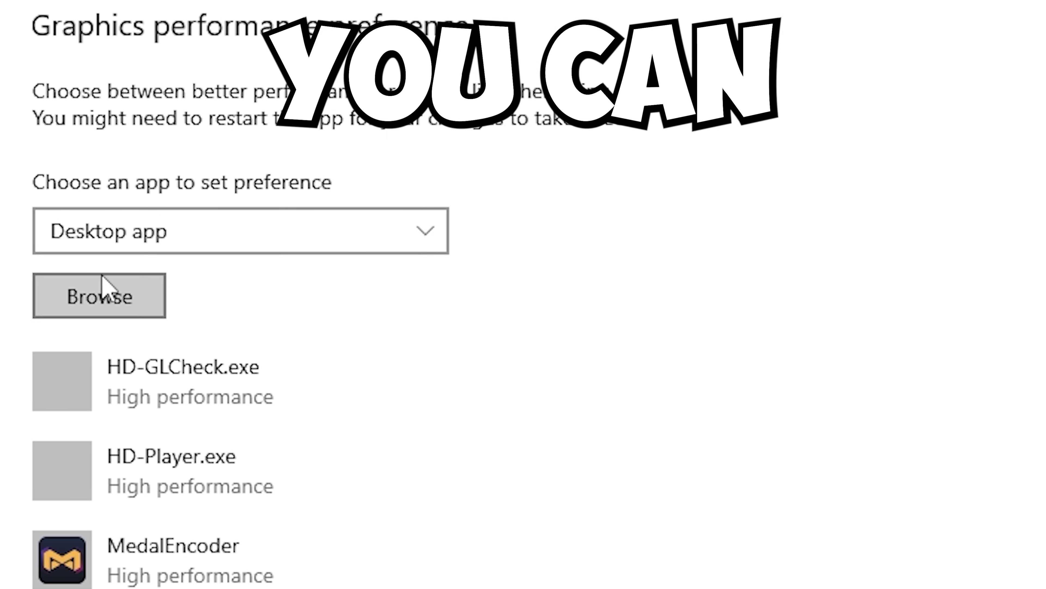
click(112, 306)
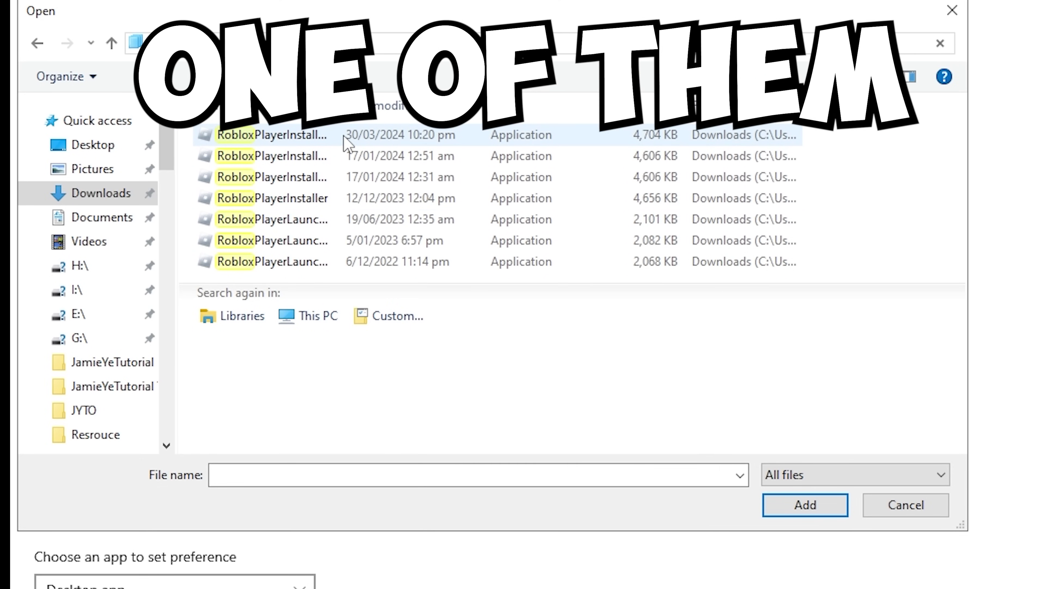
double_click(354, 156)
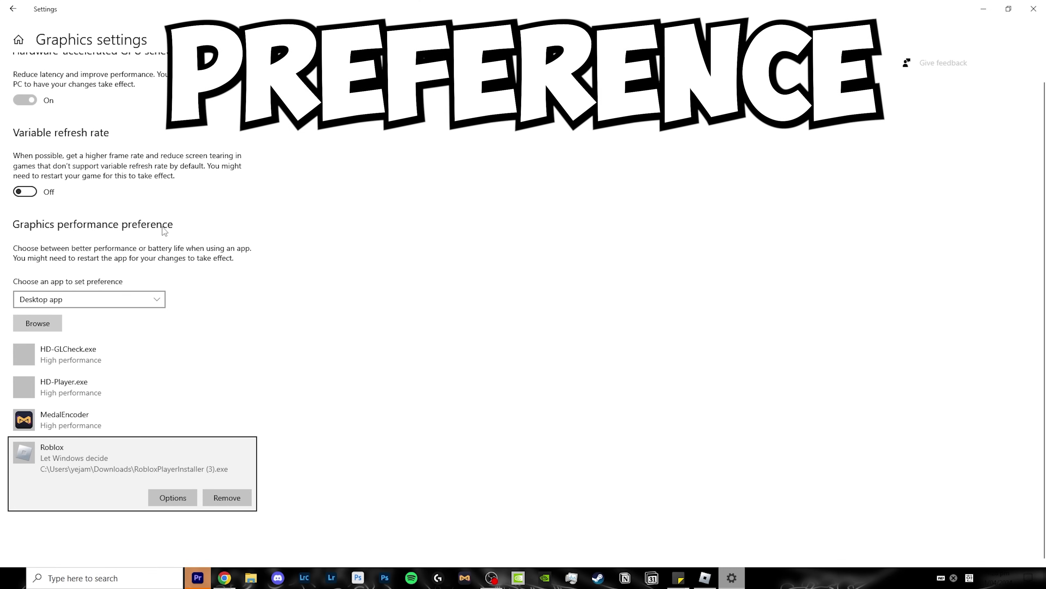
Set Roblox's graphics preference to High performance and save it
click(174, 500)
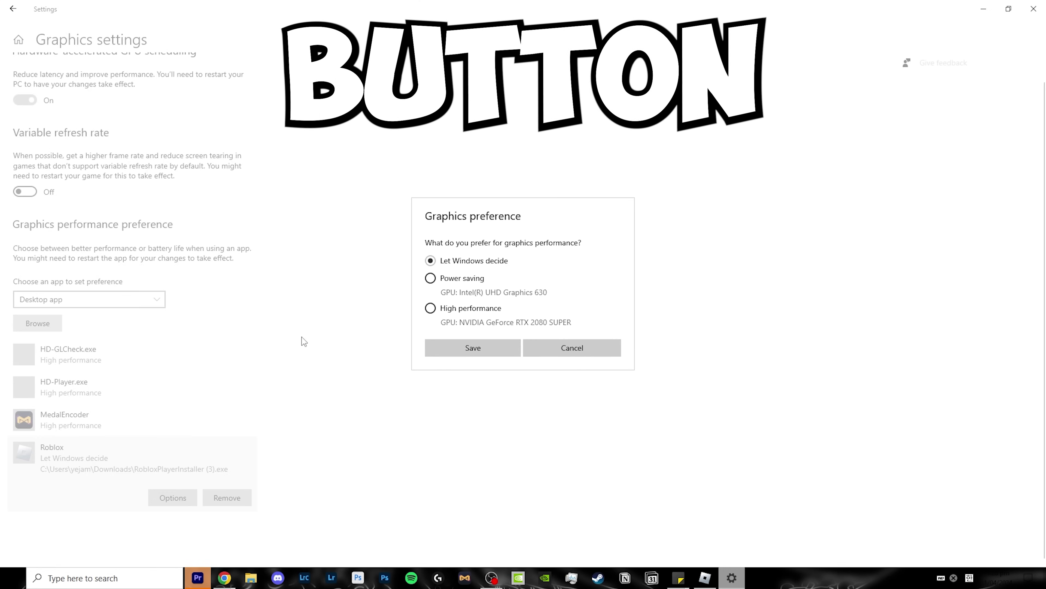
click(364, 417)
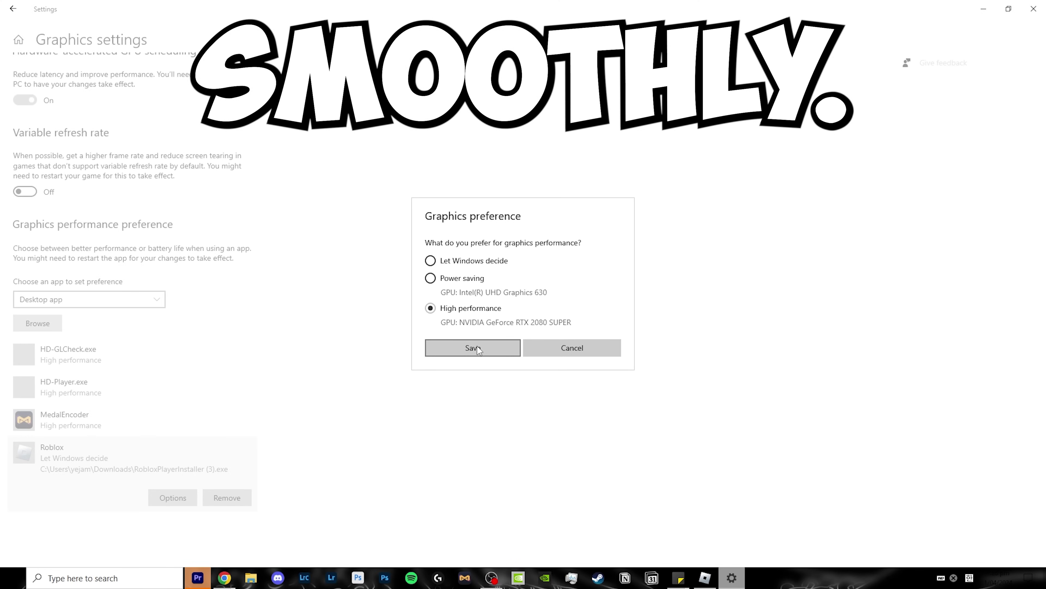
click(477, 349)
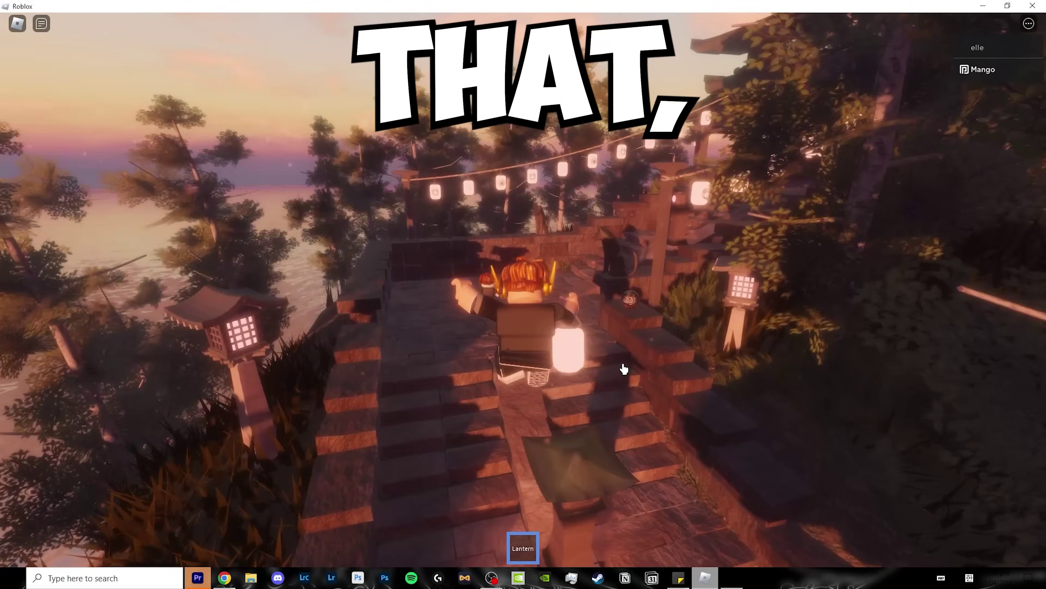
Walk the character forward along the path and up the stairs with W
key(w)
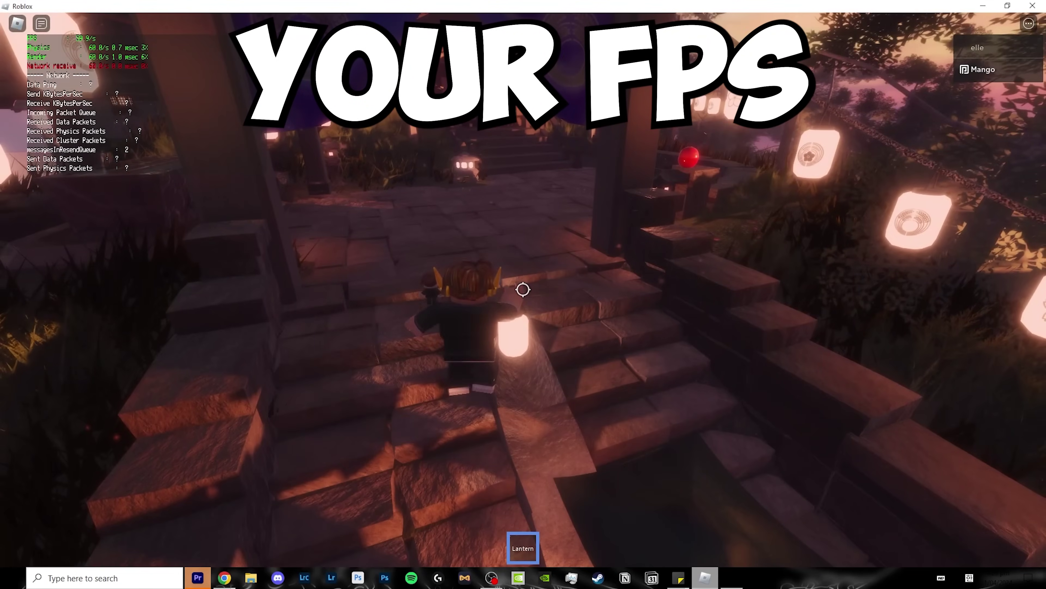
key(w)
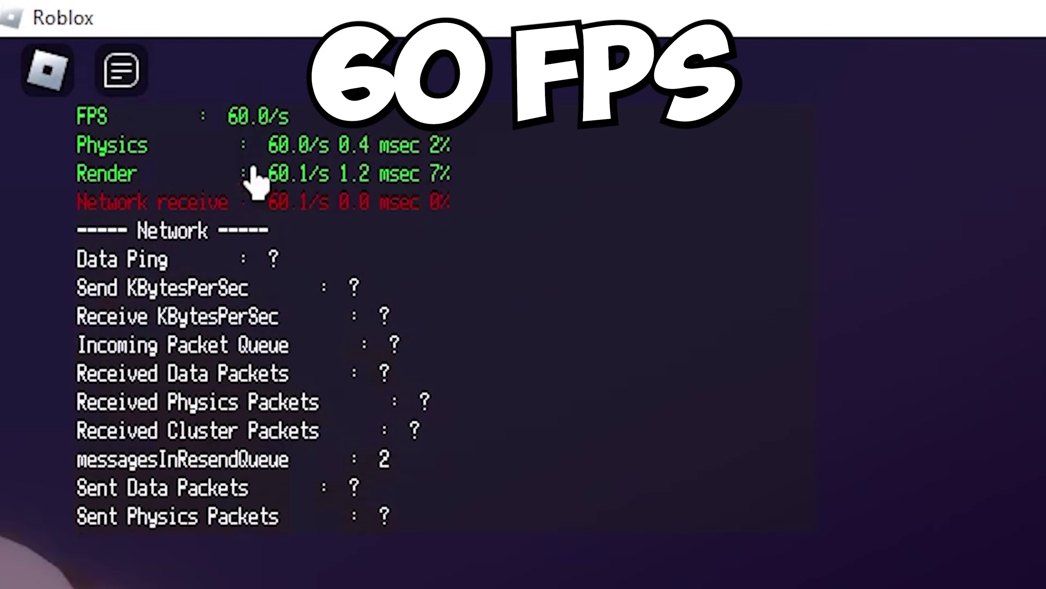